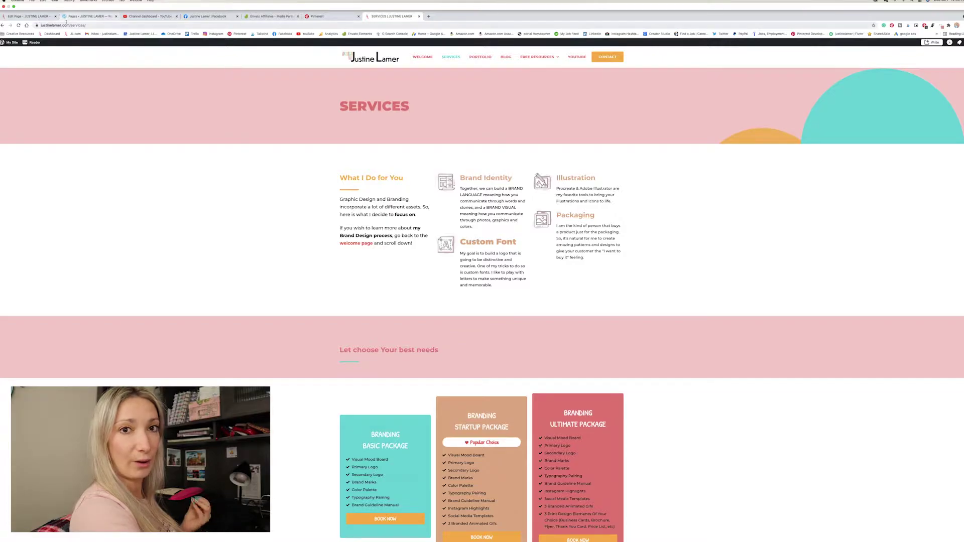
Step: Open the Links page for editing in Elementor and check how it looks in the mobile preview
{"action": "left_click", "coordinate": [43, 20]}
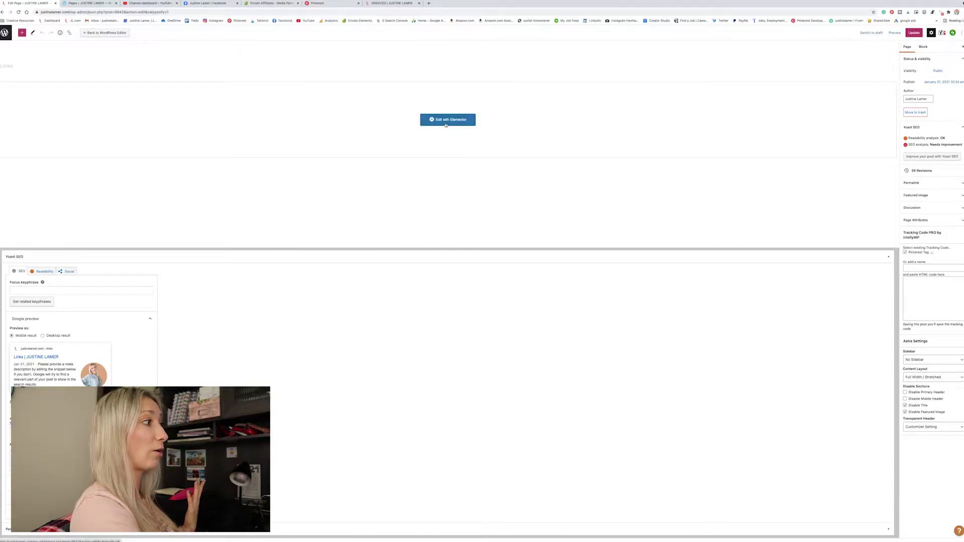
{"action": "left_click", "coordinate": [445, 121]}
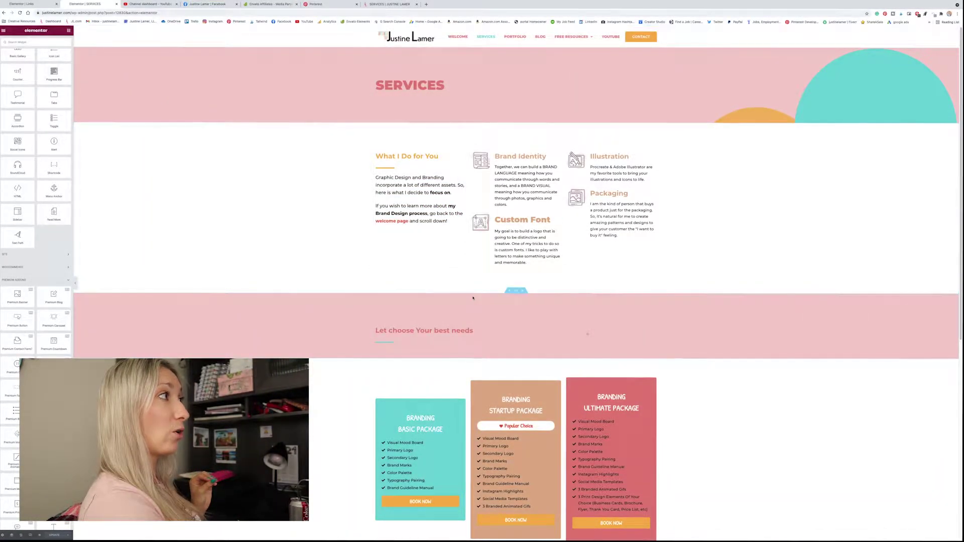
{"action": "left_click", "coordinate": [36, 4]}
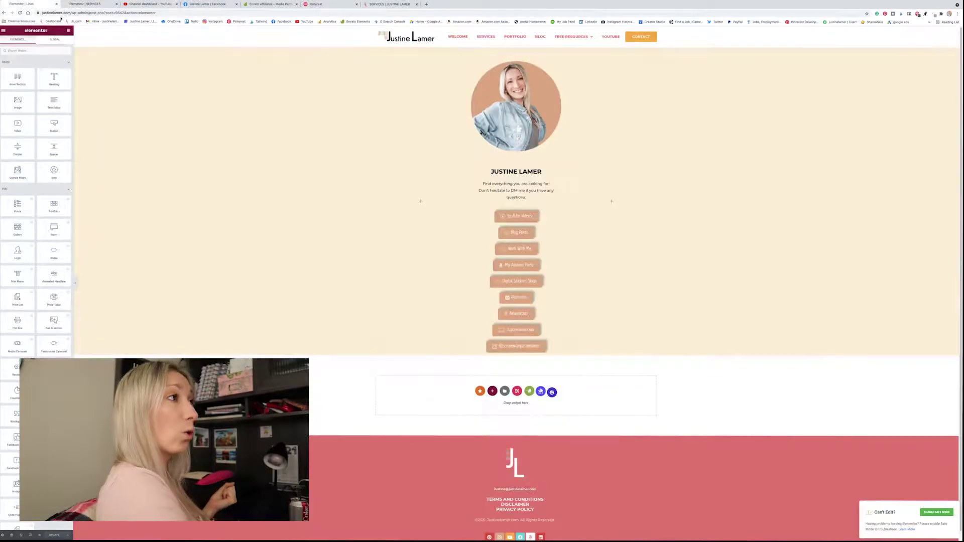
{"action": "left_click", "coordinate": [30, 536]}
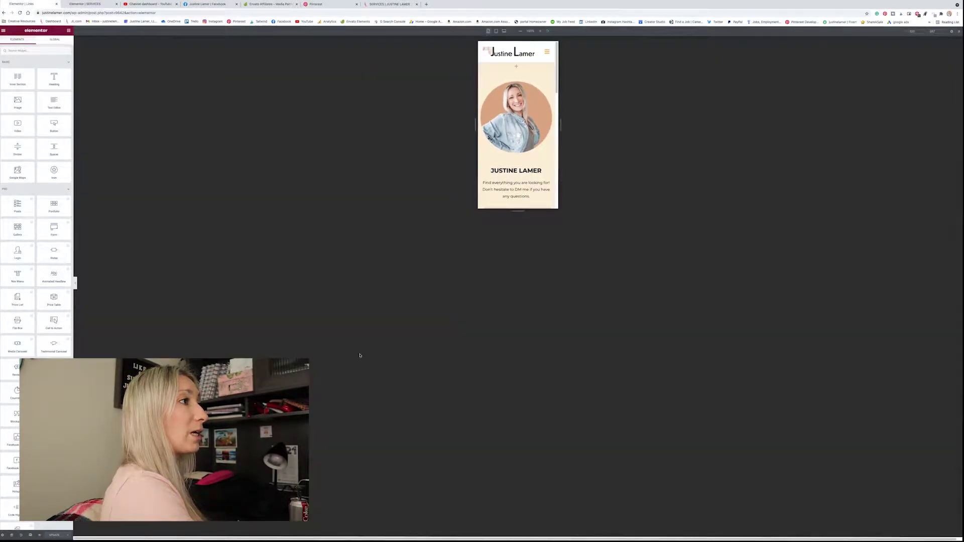
{"action": "left_click_drag", "start_coordinate": [557, 71], "coordinate": [577, 77]}
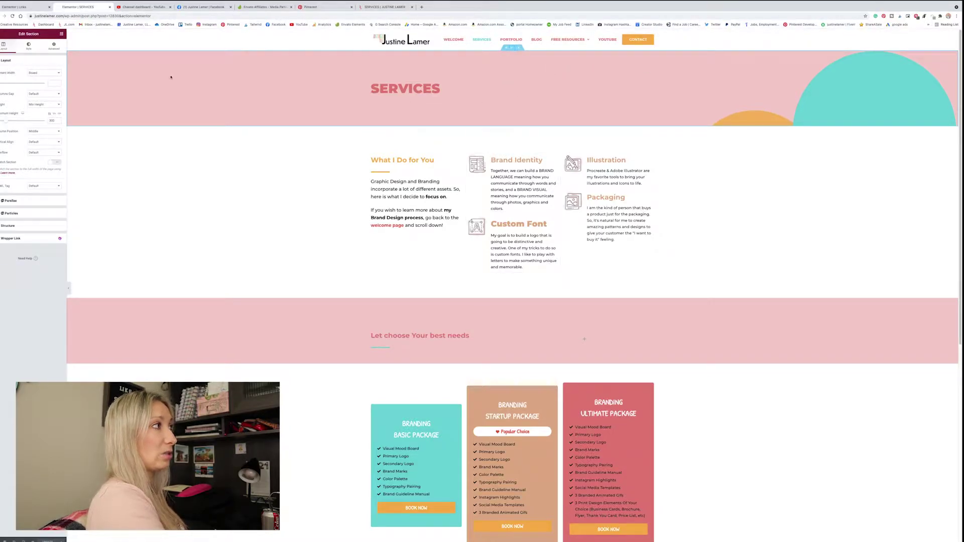
Step: Copy the pink background colour of the Services page banner and apply it to the main section of the Links page
{"action": "left_click", "coordinate": [29, 47]}
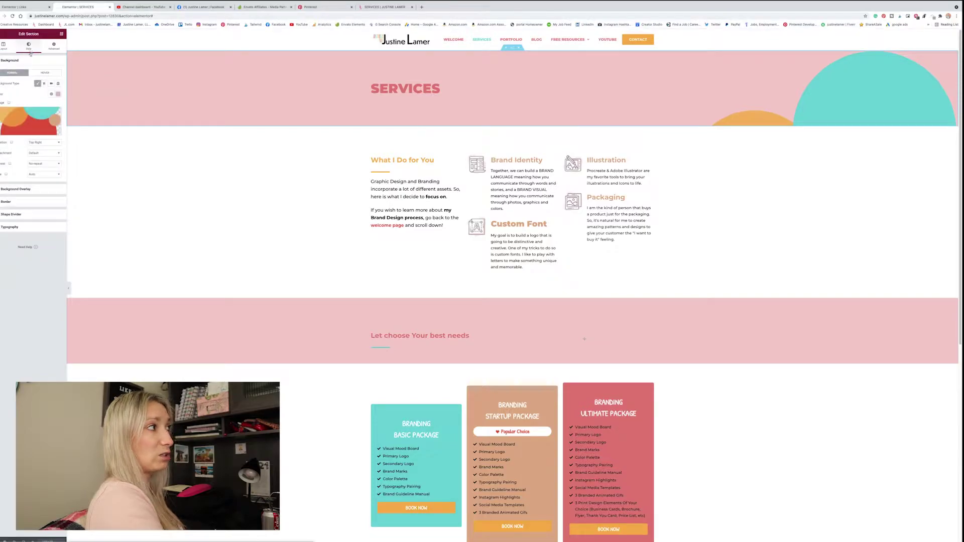
{"action": "left_click", "coordinate": [58, 95]}
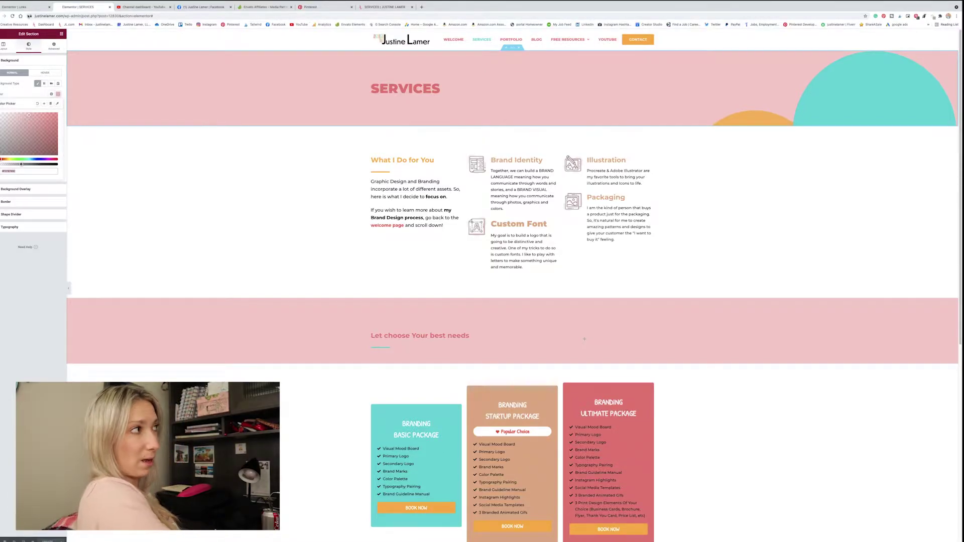
{"action": "left_click", "coordinate": [23, 7]}
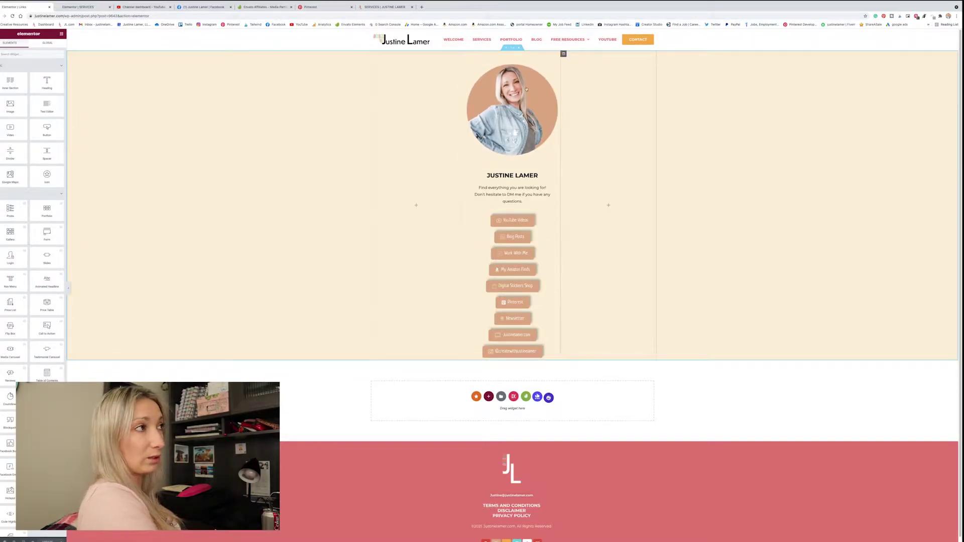
{"action": "left_click", "coordinate": [512, 47]}
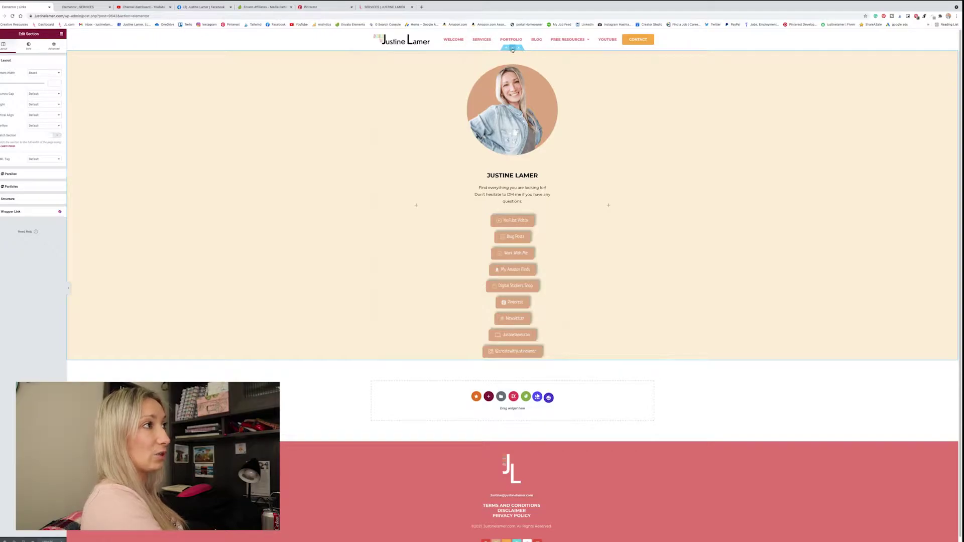
{"action": "left_click", "coordinate": [28, 47]}
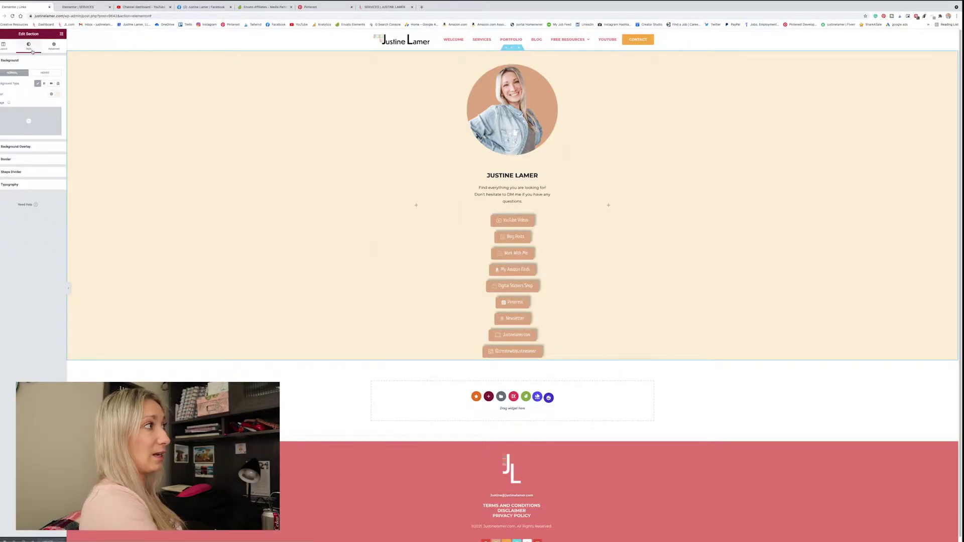
{"action": "left_click", "coordinate": [56, 95]}
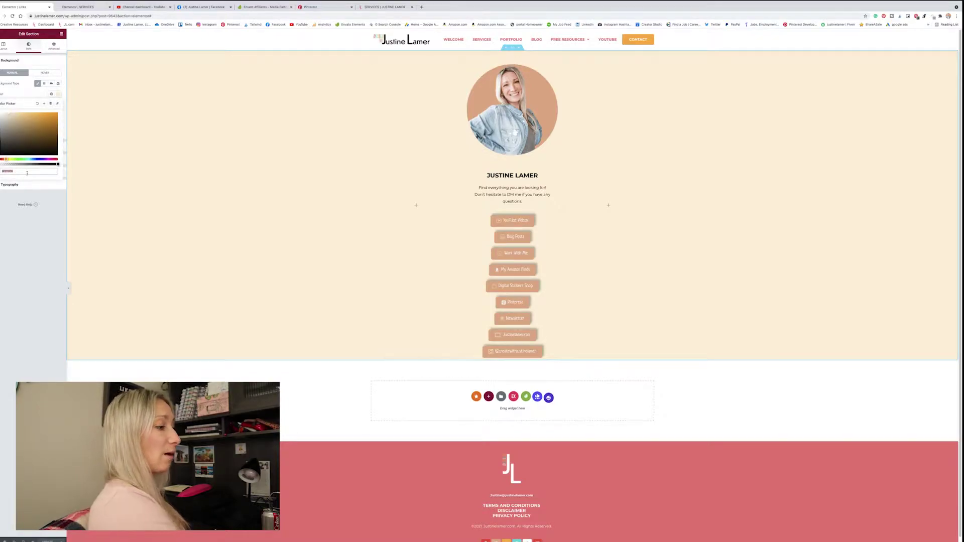
{"action": "key", "text": "ctrl+v"}
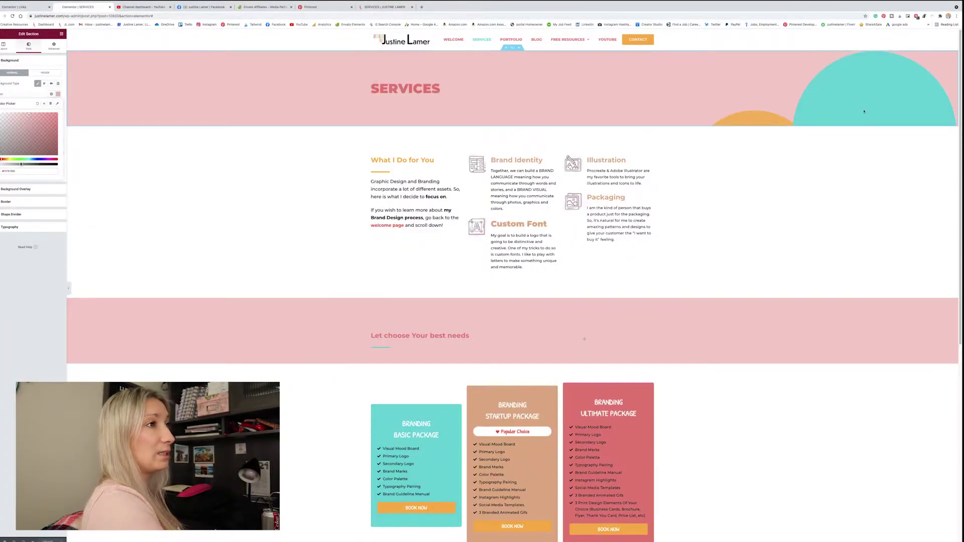
Step: Check the Services banner's background image and insert the same coloured-circles graphic as the Links section's background image
{"action": "left_click", "coordinate": [20, 188]}
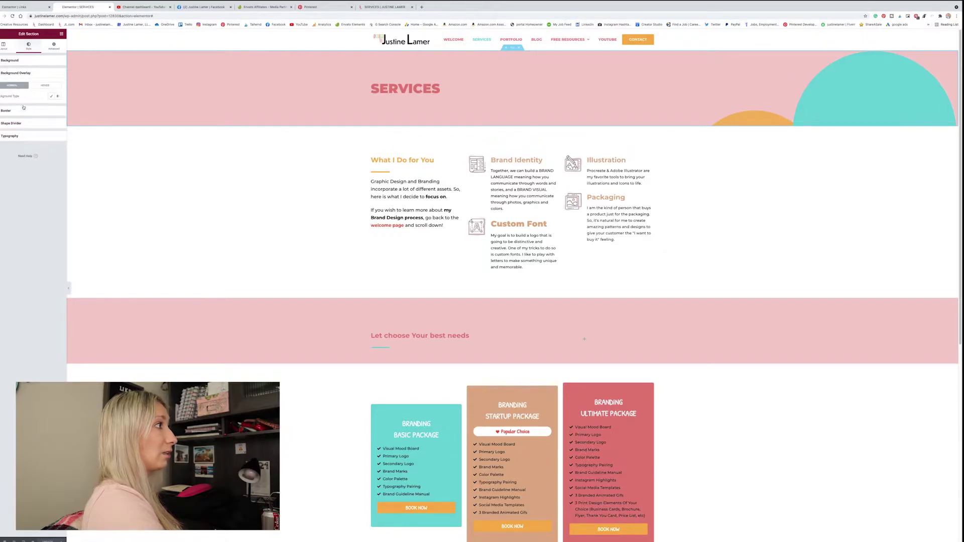
{"action": "left_click", "coordinate": [1, 61]}
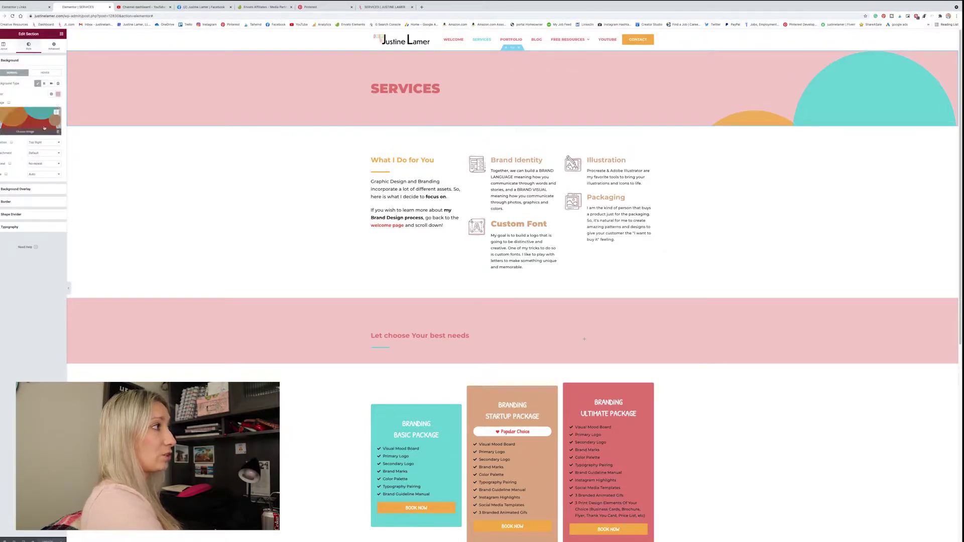
{"action": "left_click", "coordinate": [20, 8]}
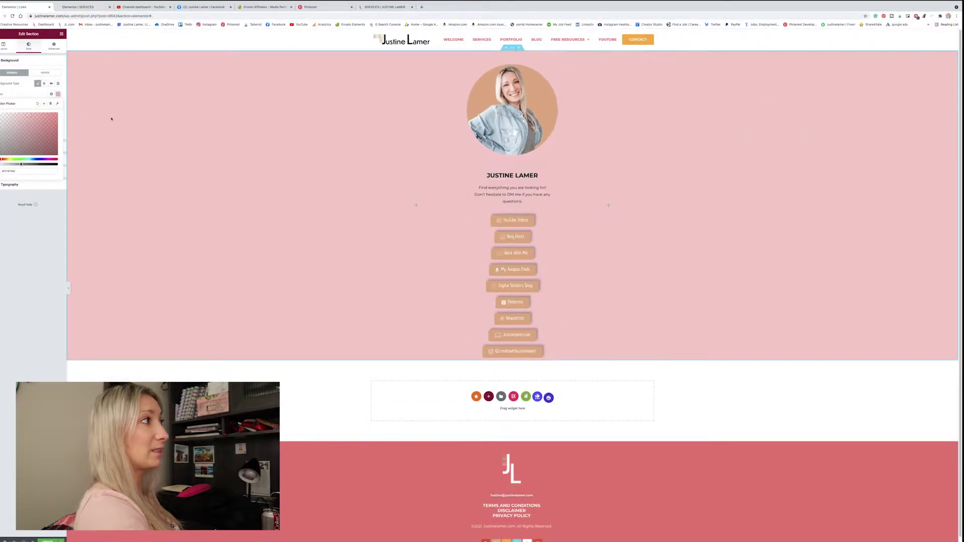
{"action": "left_click", "coordinate": [2, 98]}
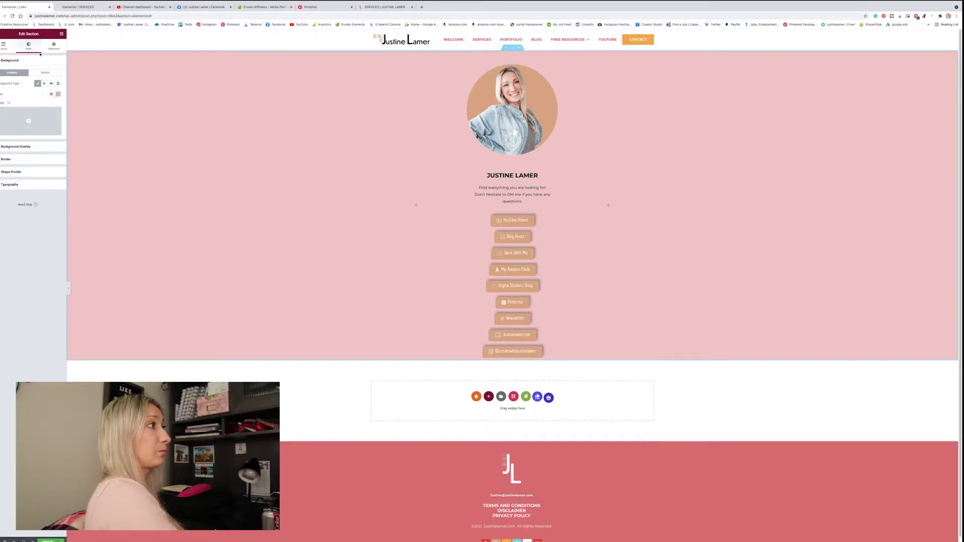
{"action": "left_click", "coordinate": [29, 121]}
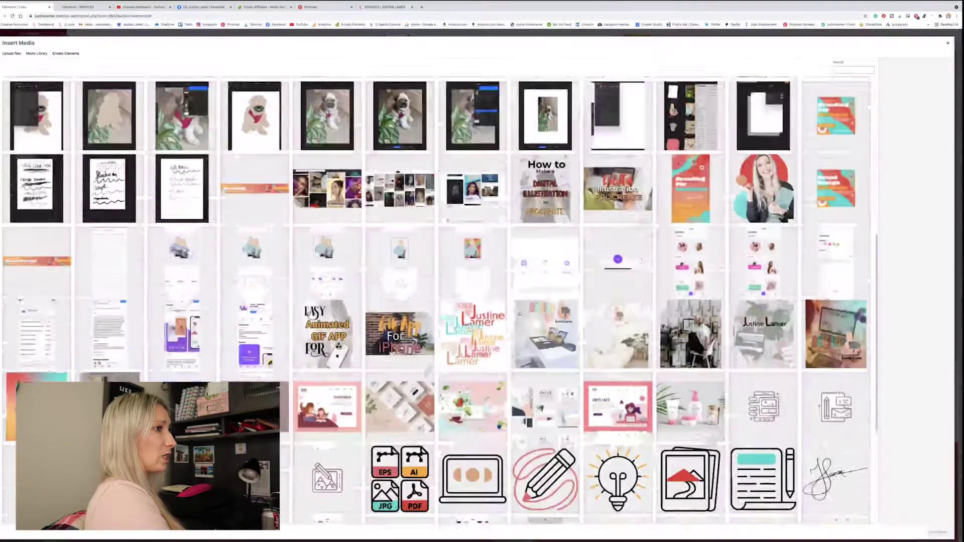
{"action": "scroll", "coordinate": [437, 301], "scroll_direction": "down", "scroll_amount": 3}
{"action": "left_click", "coordinate": [38, 374]}
{"action": "left_click", "coordinate": [937, 532]}
Step: Set the section's background image to No-repeat with a Center Center position
{"action": "left_click", "coordinate": [51, 163]}
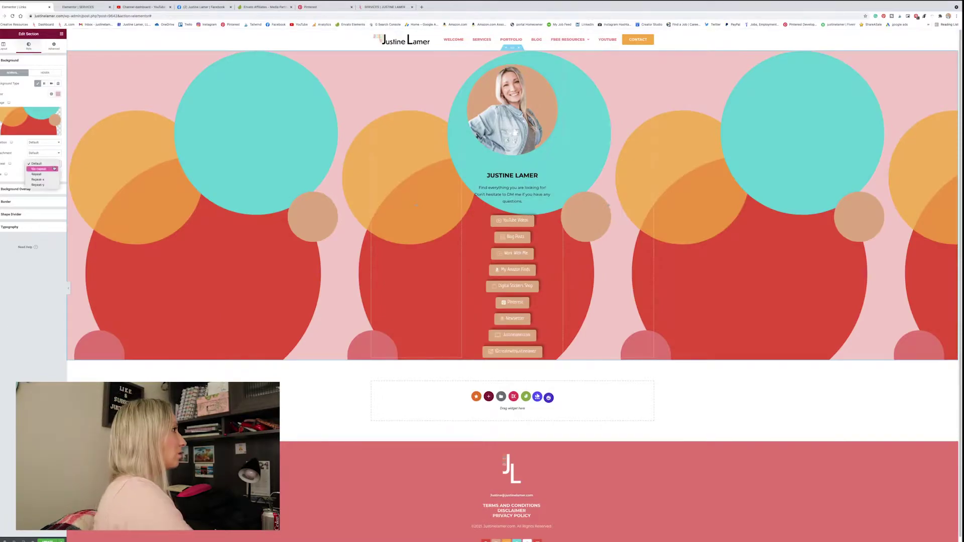
{"action": "left_click", "coordinate": [50, 169]}
{"action": "left_click", "coordinate": [50, 143]}
{"action": "left_click", "coordinate": [55, 149]}
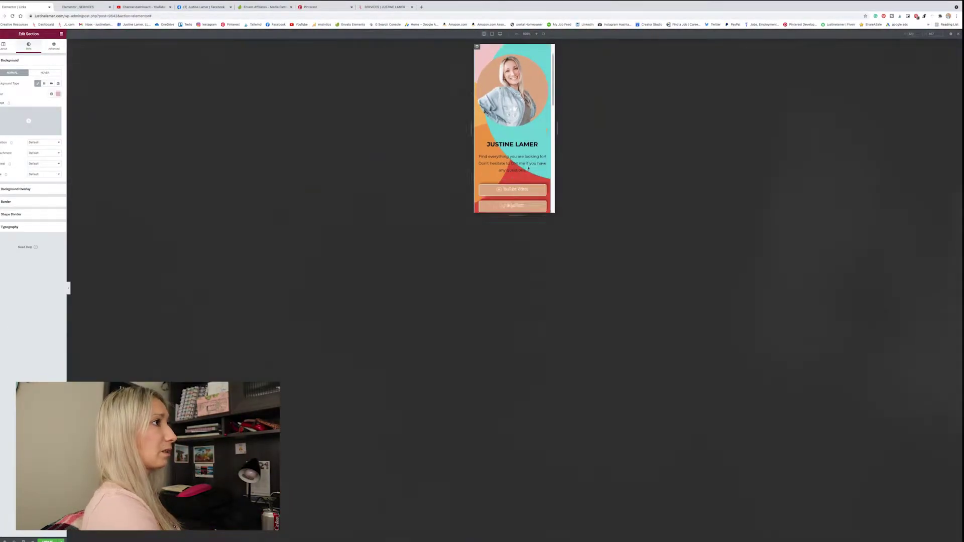
Step: Check the section in the mobile preview, adjust the background image's position for mobile, and return to the desktop layout
{"action": "scroll", "coordinate": [514, 126], "scroll_direction": "down", "scroll_amount": 10}
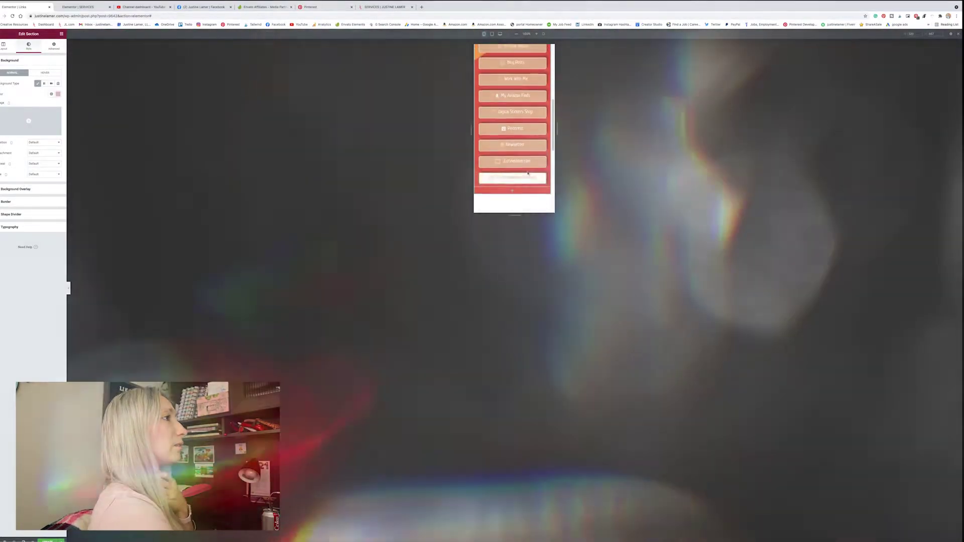
{"action": "scroll", "coordinate": [513, 151], "scroll_direction": "up", "scroll_amount": 10}
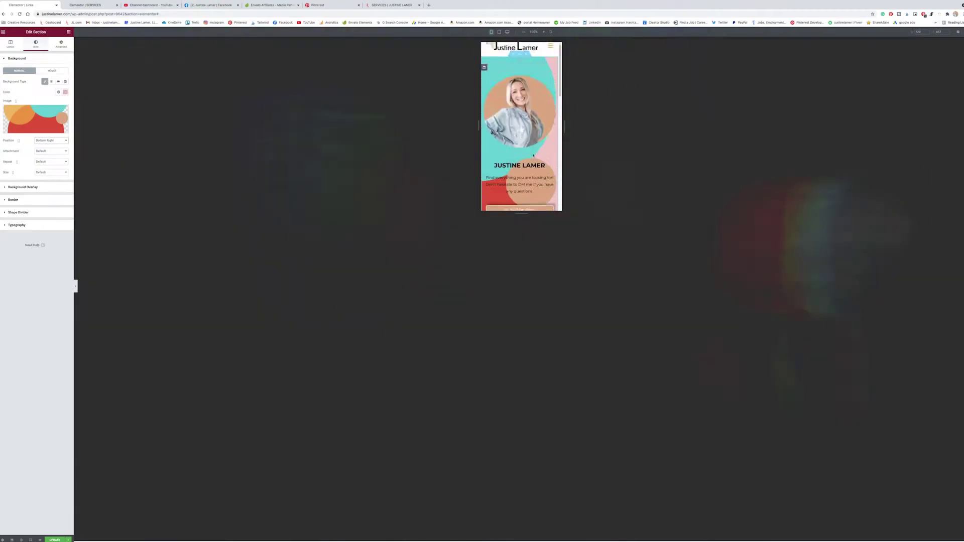
{"action": "left_click", "coordinate": [51, 140]}
{"action": "left_click", "coordinate": [47, 132]}
{"action": "left_click", "coordinate": [31, 539]}
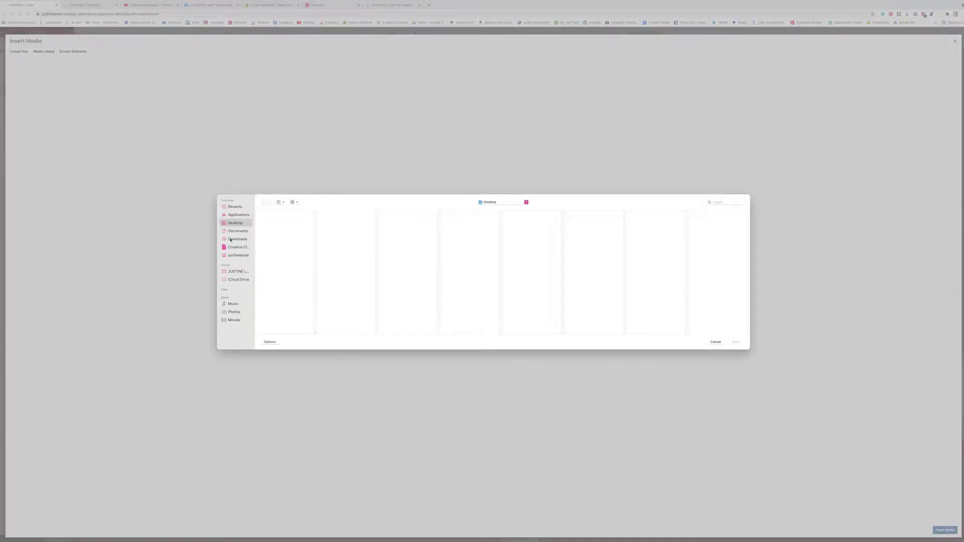
Step: Replace the profile photo with the illustrated portrait uploaded from the computer's branding folder
{"action": "left_click", "coordinate": [230, 239]}
{"action": "left_click", "coordinate": [236, 272]}
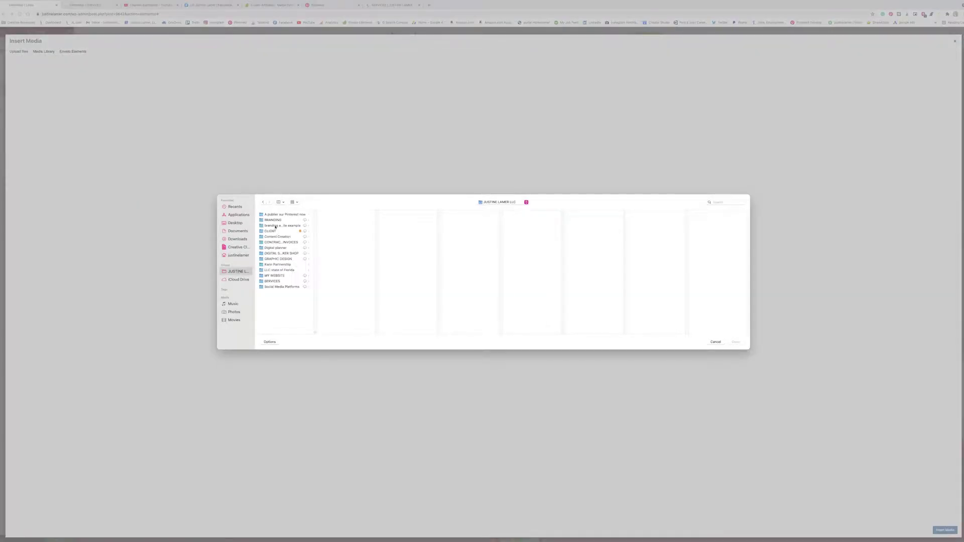
{"action": "left_click", "coordinate": [275, 220]}
{"action": "left_click", "coordinate": [341, 226]}
{"action": "left_click", "coordinate": [408, 259]}
{"action": "left_click", "coordinate": [470, 225]}
{"action": "left_click", "coordinate": [735, 342]}
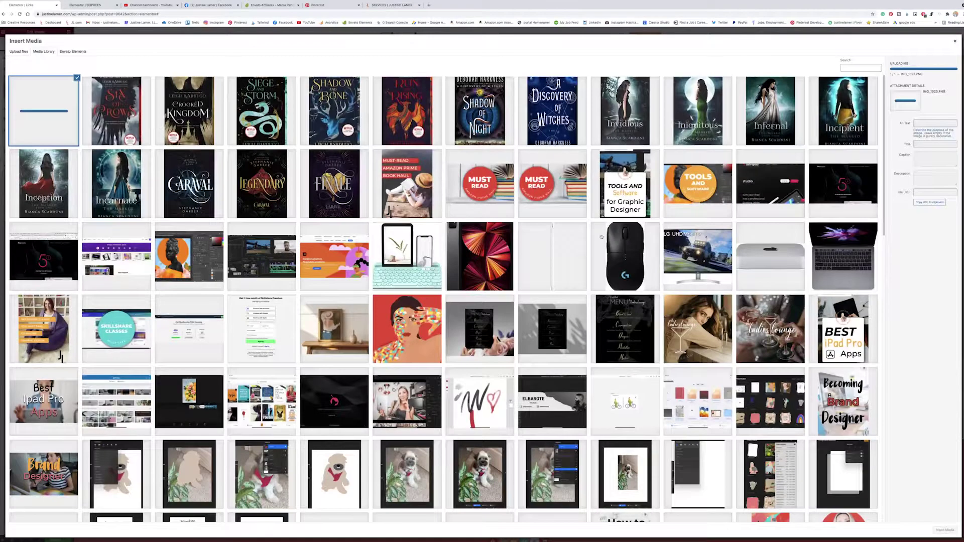
{"action": "left_click", "coordinate": [946, 530]}
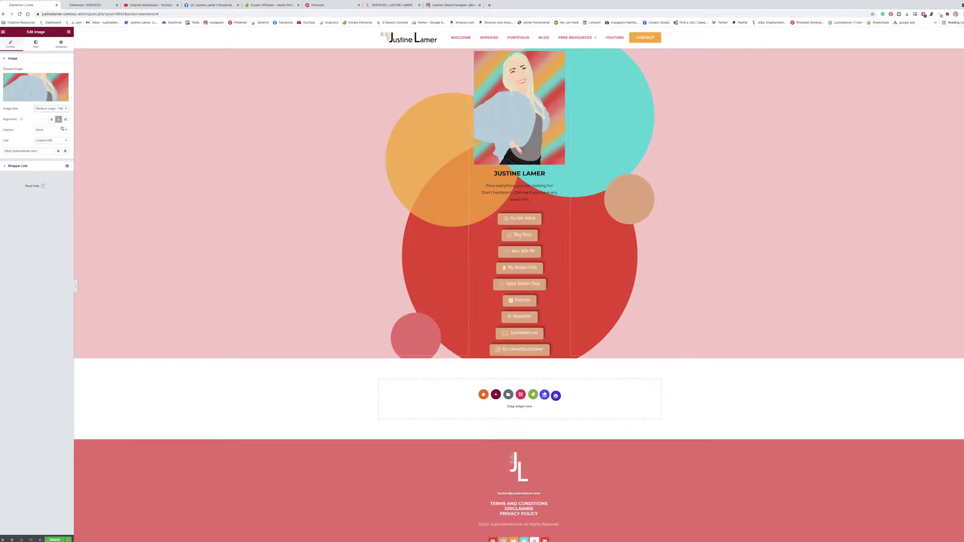
Step: Round the portrait's corners with a large border radius and reduce its width to about 67%
{"action": "left_click_drag", "start_coordinate": [15, 180], "coordinate": [14, 180]}
{"action": "scroll", "coordinate": [15, 181], "scroll_direction": "up", "scroll_amount": 3}
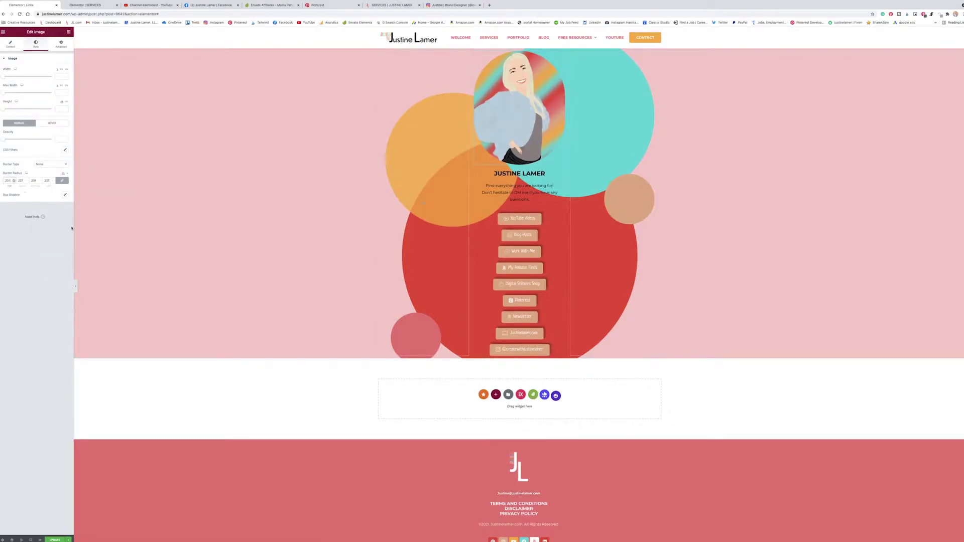
{"action": "left_click_drag", "start_coordinate": [4, 77], "coordinate": [37, 84]}
{"action": "left_click", "coordinate": [39, 540]}
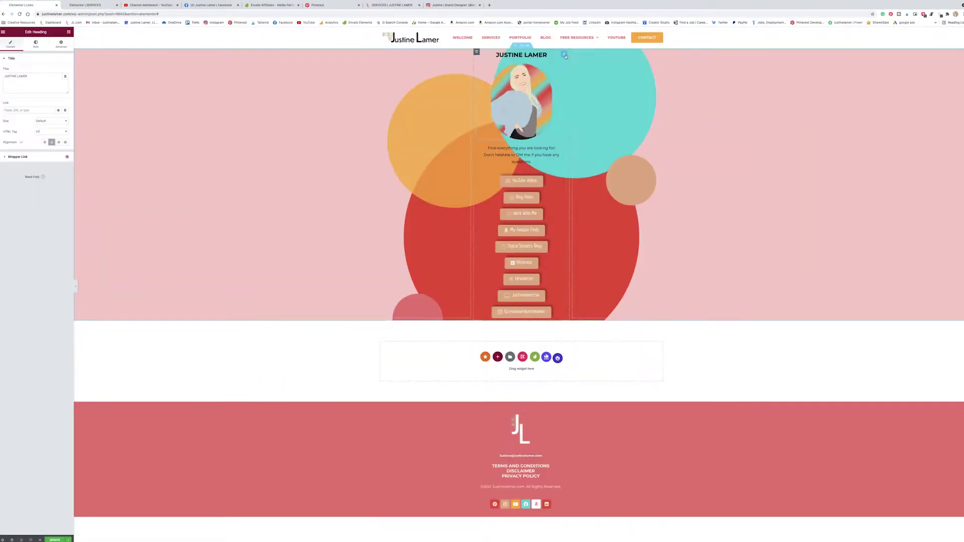
Step: Replace the name heading above the portrait with a centred heading reading LINKS in the Services heading style
{"action": "key", "text": "ctrl+v"}
{"action": "right_click", "coordinate": [564, 53]}
{"action": "left_click", "coordinate": [564, 54]}
{"action": "left_click_drag", "start_coordinate": [483, 61], "coordinate": [475, 62]}
{"action": "type", "text": "LINKS"}
{"action": "left_click", "coordinate": [52, 142]}
Step: Delete the intro text below the portrait and insert a divider in its place
{"action": "right_click", "coordinate": [563, 164]}
{"action": "left_click", "coordinate": [584, 271]}
{"action": "left_click", "coordinate": [69, 31]}
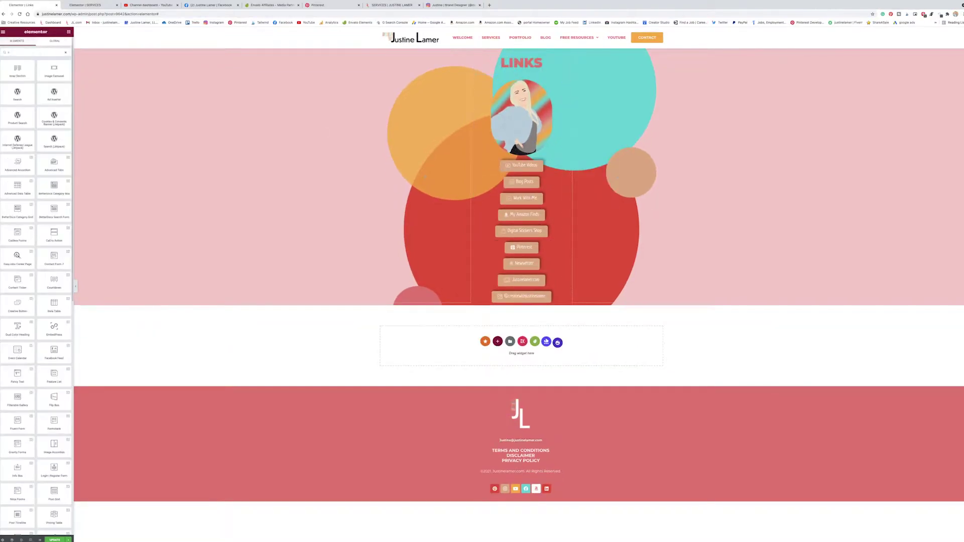
{"action": "left_click_drag", "start_coordinate": [27, 122], "coordinate": [535, 158]}
Step: Narrow the divider to about half of the column width and centre it
{"action": "left_click", "coordinate": [36, 44]}
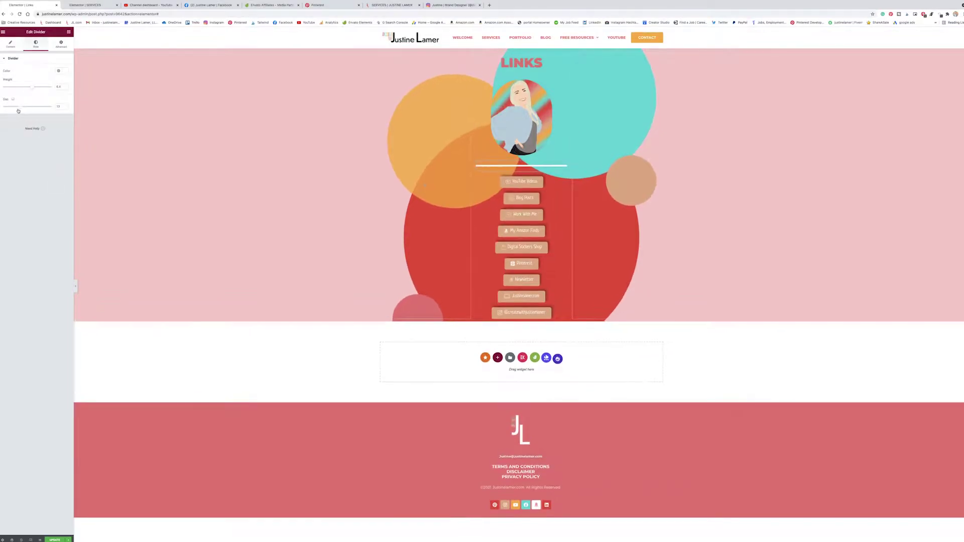
{"action": "left_click", "coordinate": [11, 44]}
{"action": "left_click_drag", "start_coordinate": [50, 87], "coordinate": [27, 87]}
{"action": "left_click", "coordinate": [58, 97]}
Step: Try several line patterns on the divider and set its style to Wavy
{"action": "left_click", "coordinate": [51, 71]}
{"action": "left_click", "coordinate": [50, 76]}
{"action": "left_click", "coordinate": [51, 71]}
{"action": "left_click", "coordinate": [59, 161]}
{"action": "left_click", "coordinate": [56, 71]}
{"action": "left_click", "coordinate": [57, 103]}
{"action": "left_click", "coordinate": [58, 70]}
{"action": "left_click", "coordinate": [58, 86]}
{"action": "left_click", "coordinate": [59, 71]}
{"action": "left_click", "coordinate": [59, 66]}
{"action": "left_click", "coordinate": [59, 71]}
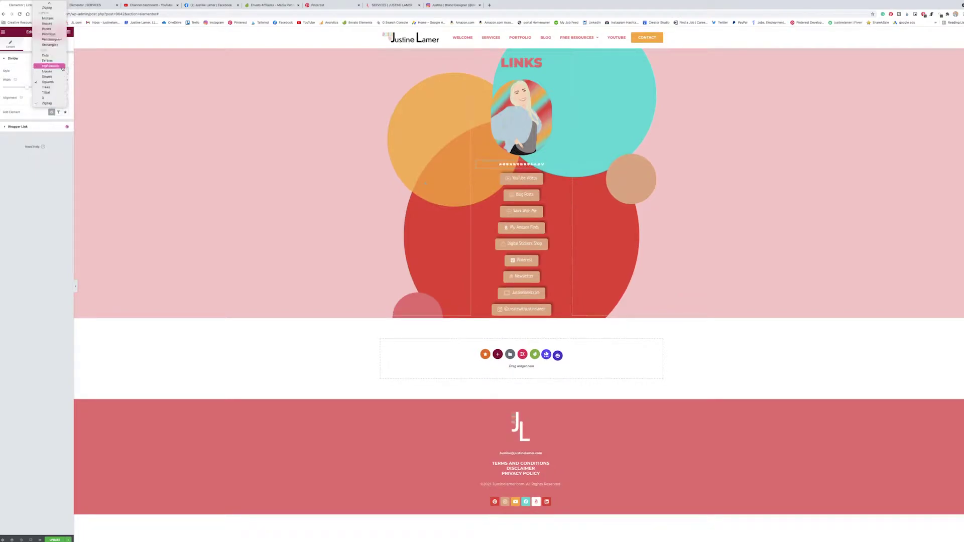
{"action": "left_click", "coordinate": [58, 46]}
{"action": "left_click", "coordinate": [65, 71]}
{"action": "left_click", "coordinate": [46, 39]}
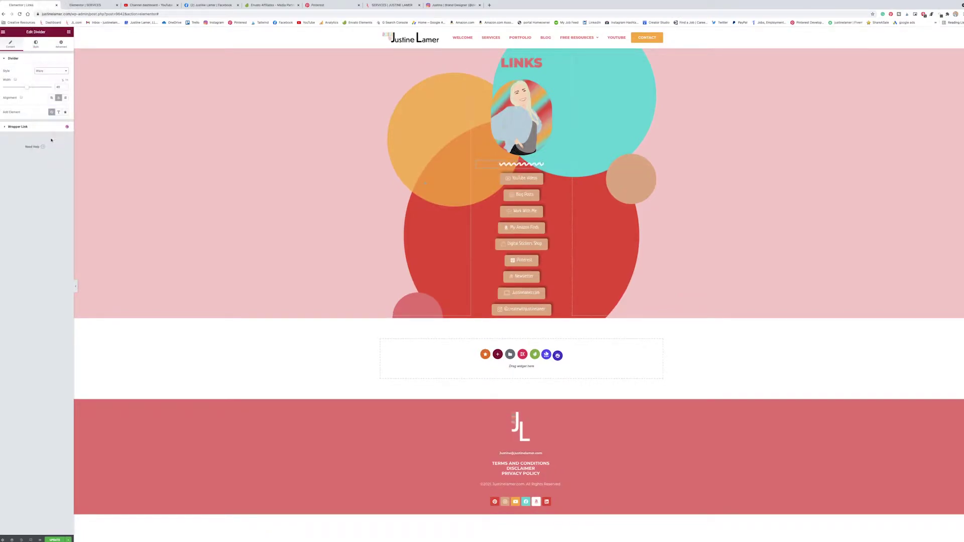
Step: Add a box shadow to the portrait, offset it horizontally and make the shadow colour more transparent
{"action": "left_click", "coordinate": [60, 45]}
{"action": "left_click", "coordinate": [36, 44]}
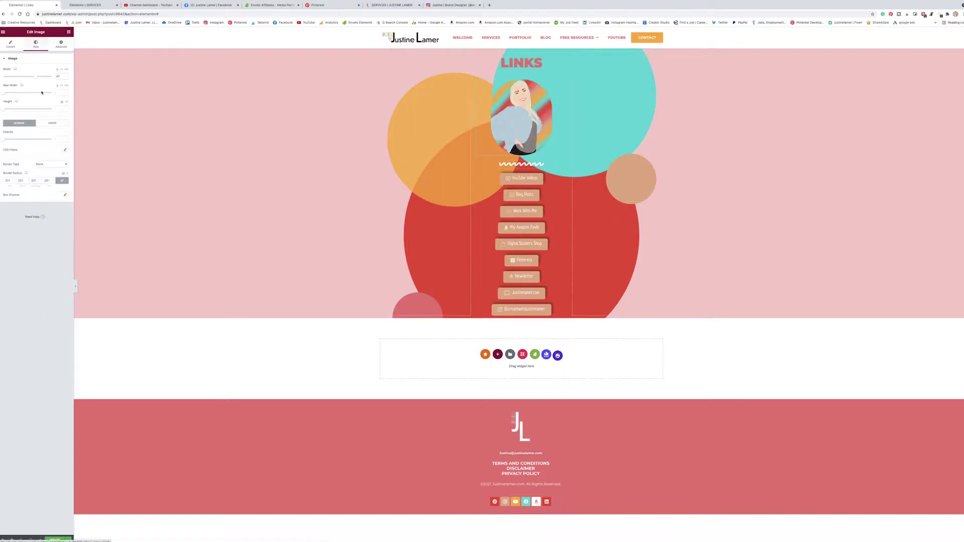
{"action": "left_click", "coordinate": [65, 195]}
{"action": "left_click_drag", "start_coordinate": [28, 221], "coordinate": [27, 259]}
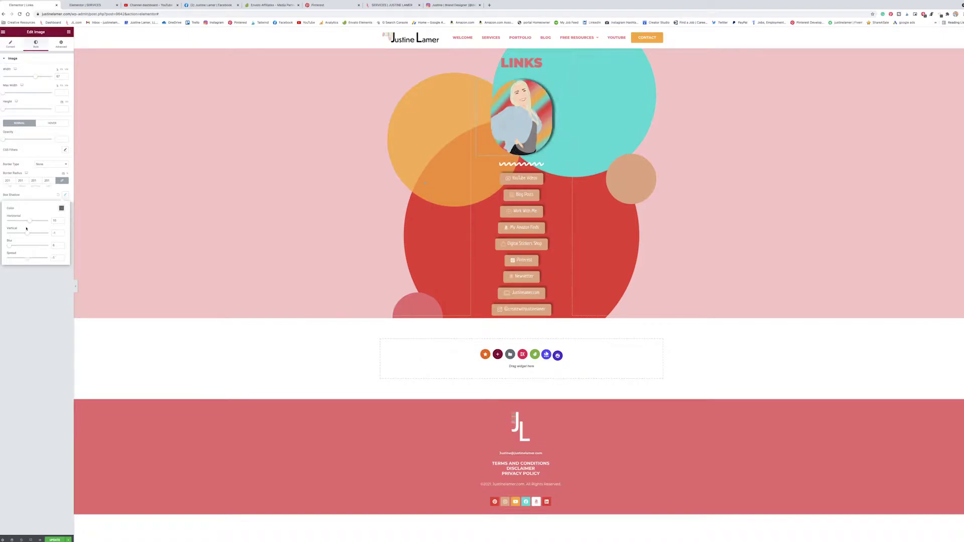
{"action": "left_click", "coordinate": [61, 208]}
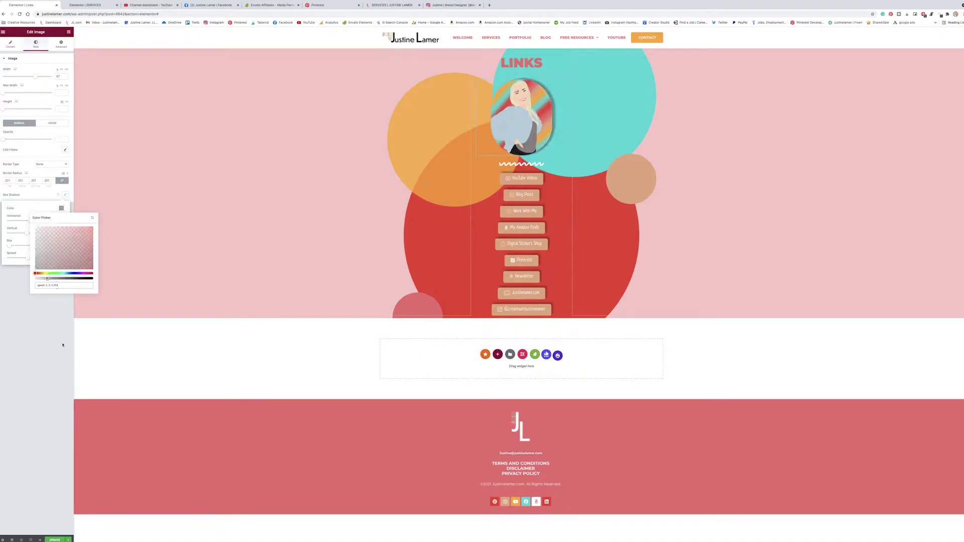
Step: Change the LINKS heading's text colour to white and check the page in the mobile and desktop views
{"action": "left_click", "coordinate": [521, 62]}
{"action": "left_click", "coordinate": [36, 45]}
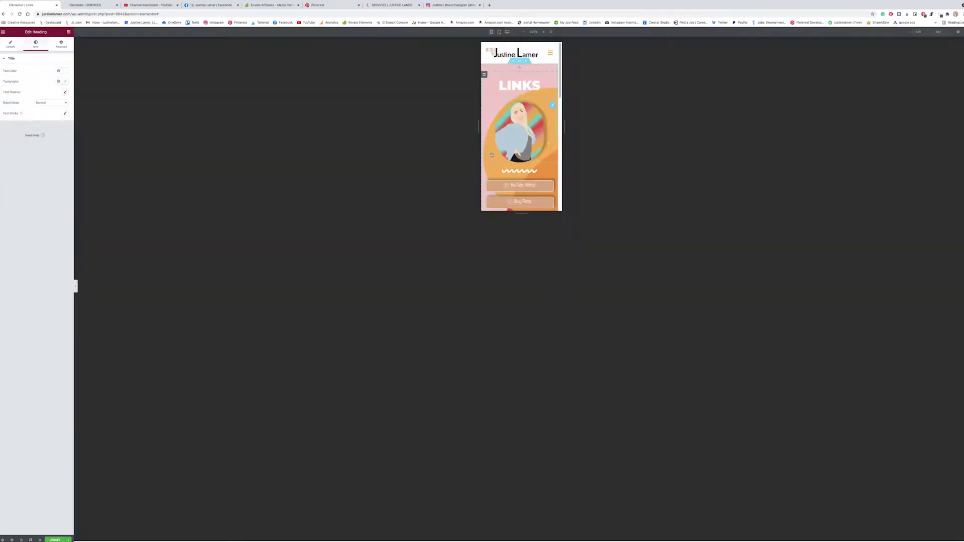
{"action": "scroll", "coordinate": [546, 162], "scroll_direction": "down", "scroll_amount": 2}
{"action": "scroll", "coordinate": [546, 163], "scroll_direction": "up", "scroll_amount": 2}
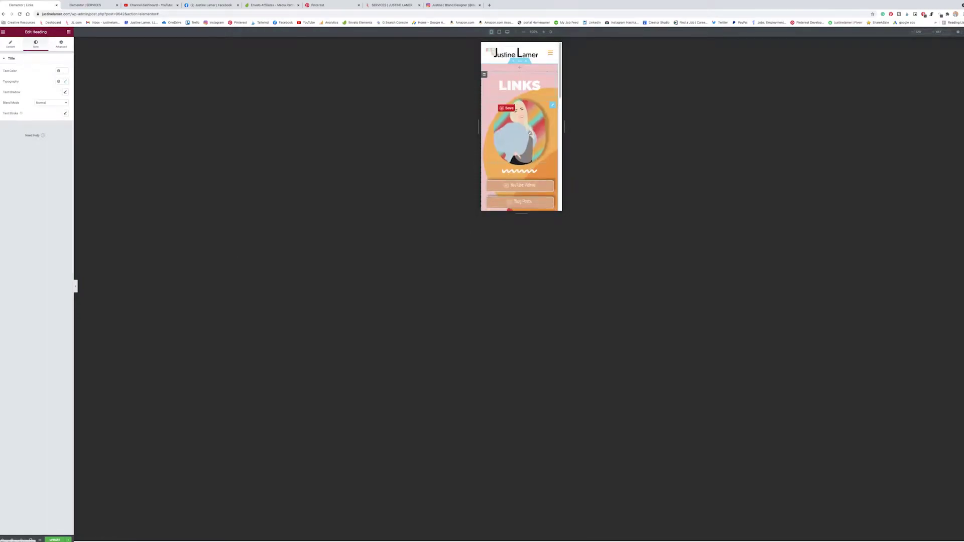
{"action": "scroll", "coordinate": [547, 162], "scroll_direction": "down", "scroll_amount": 5}
{"action": "key", "text": "ctrl+shift+m"}
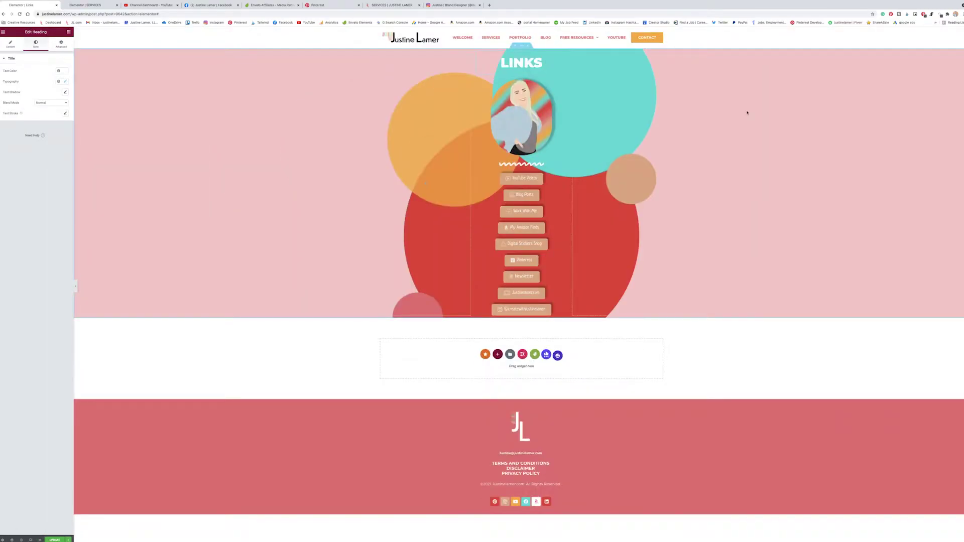